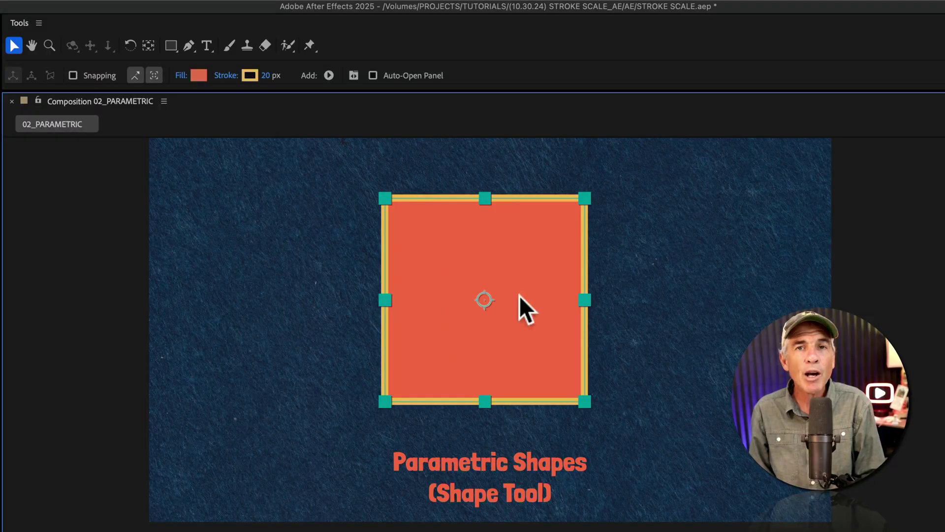
Pick the Rectangle tool and turn on its Bezier Path option for new shapes.
left_click(170, 45)
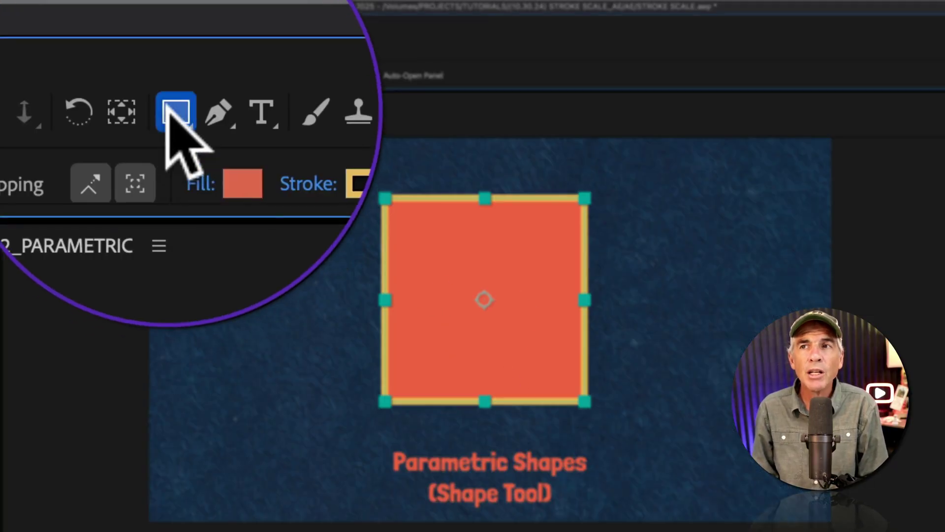
left_click(266, 260)
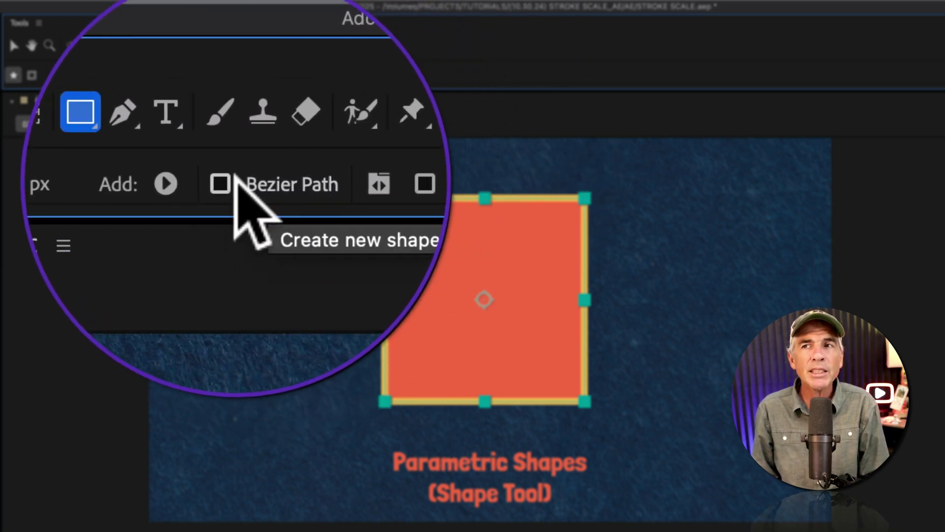
left_click(182, 184)
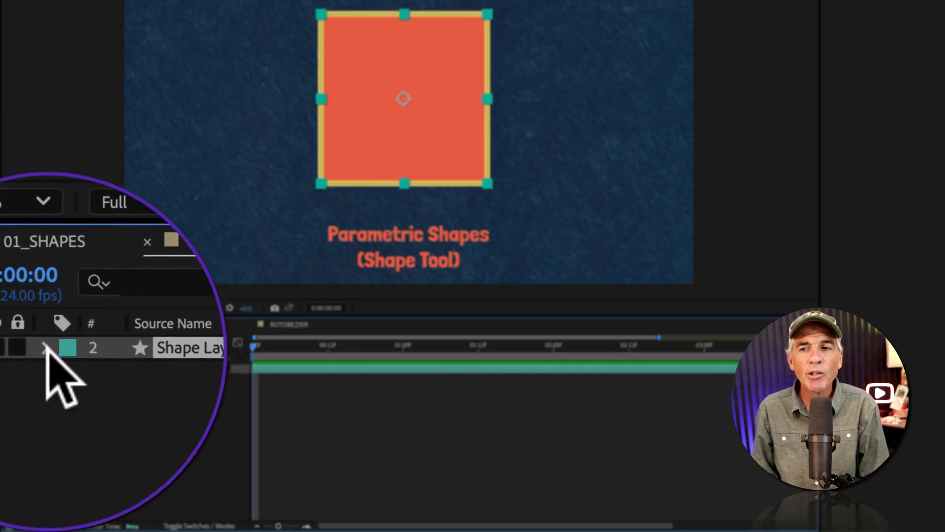
Expand Shape Layer 1 down to Rectangle Path 1 and scrub its Roundness, ending at 0.0.
left_click(46, 368)
left_click(57, 346)
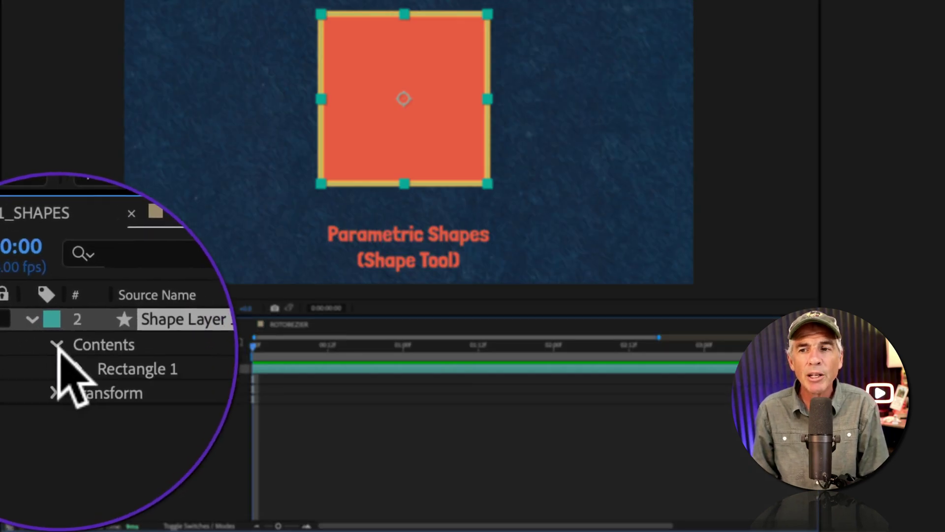
left_click(69, 349)
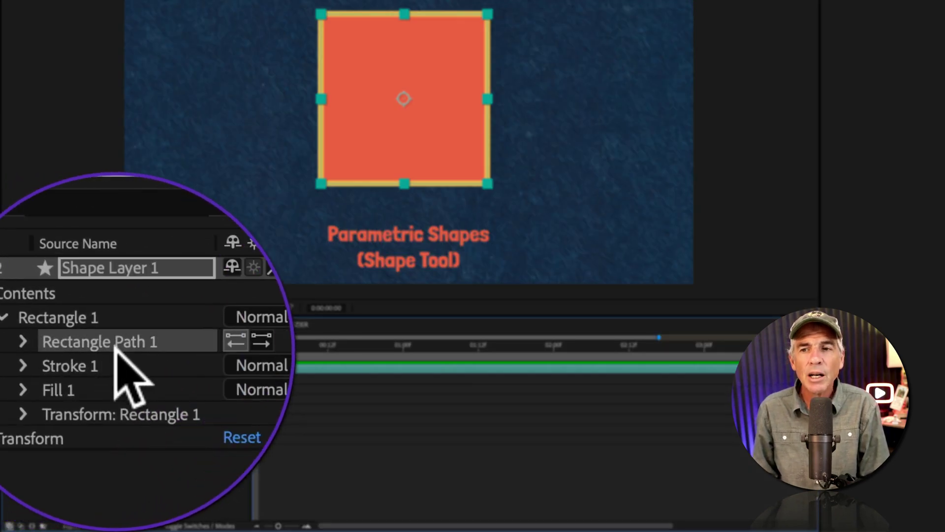
left_click(77, 345)
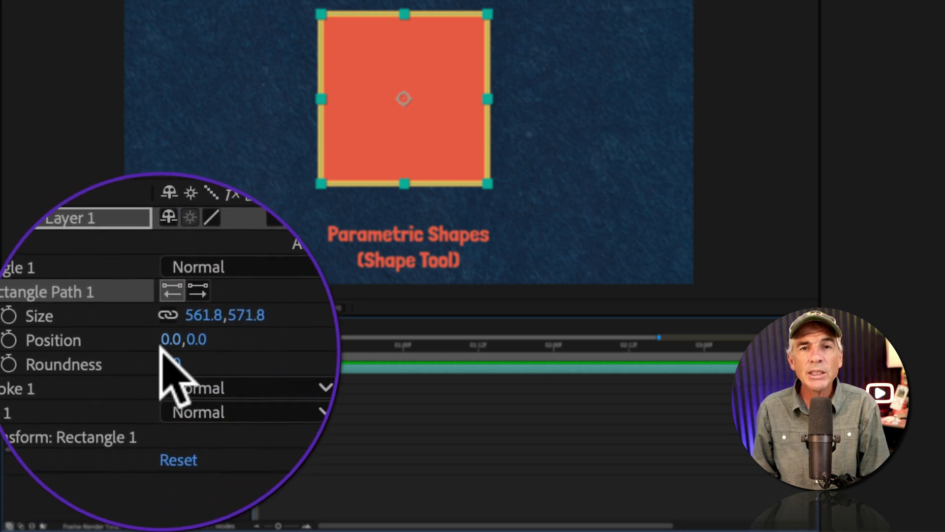
left_click_drag(165, 352, 122, 355)
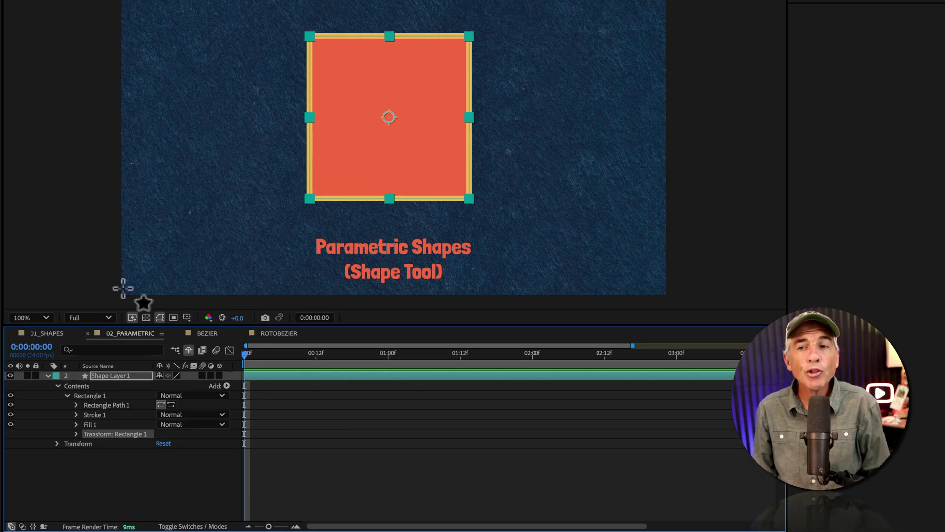
In Transform: Rectangle 1, scale the rectangle to 305% wide and 20% tall.
left_click(77, 432)
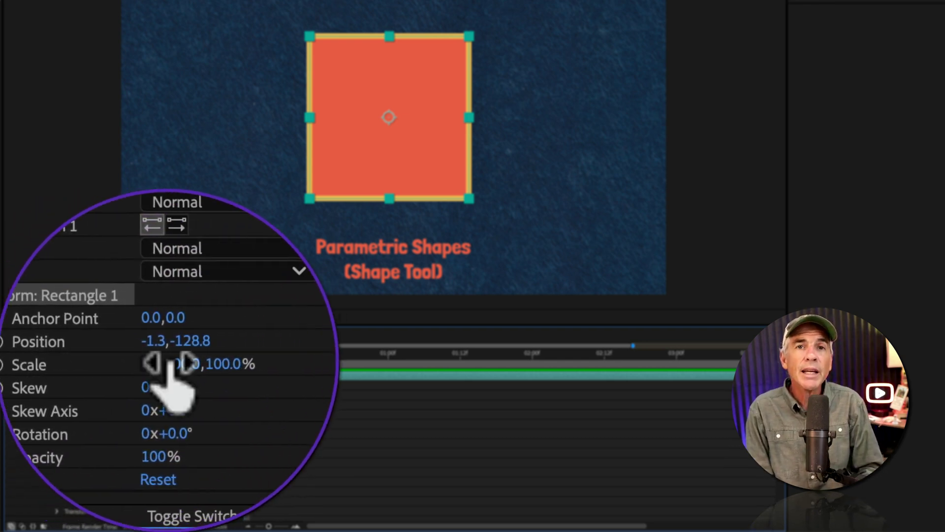
left_click_drag(190, 359, 229, 362)
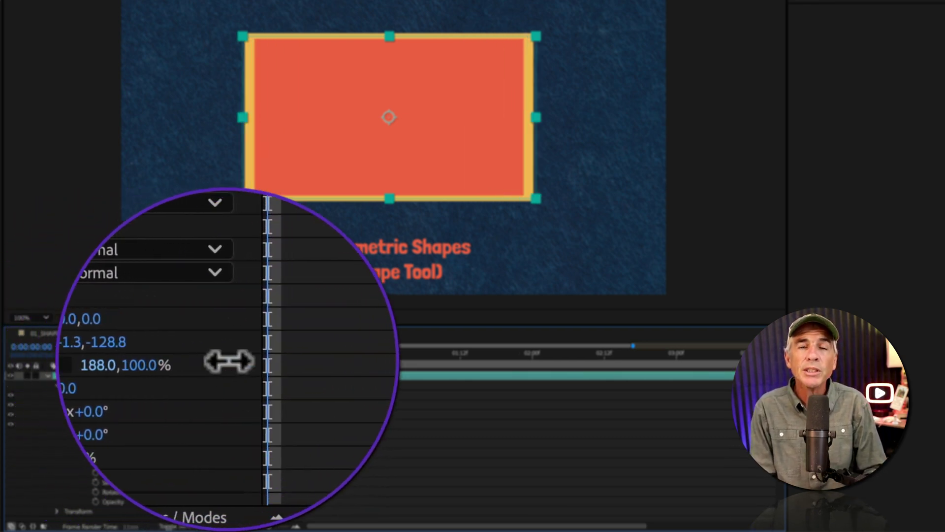
left_click_drag(228, 461, 287, 457)
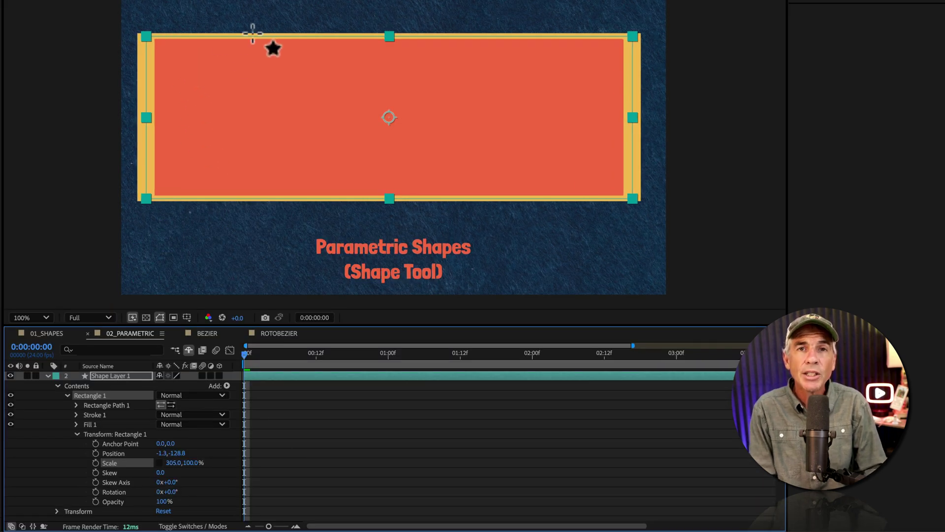
mouse_move(186, 465)
left_mouse_down()
mouse_move(170, 460)
mouse_move(178, 461)
left_mouse_up()
Collapse Transform: Rectangle 1 and select the Size property of Rectangle Path 1.
left_click(304, 452)
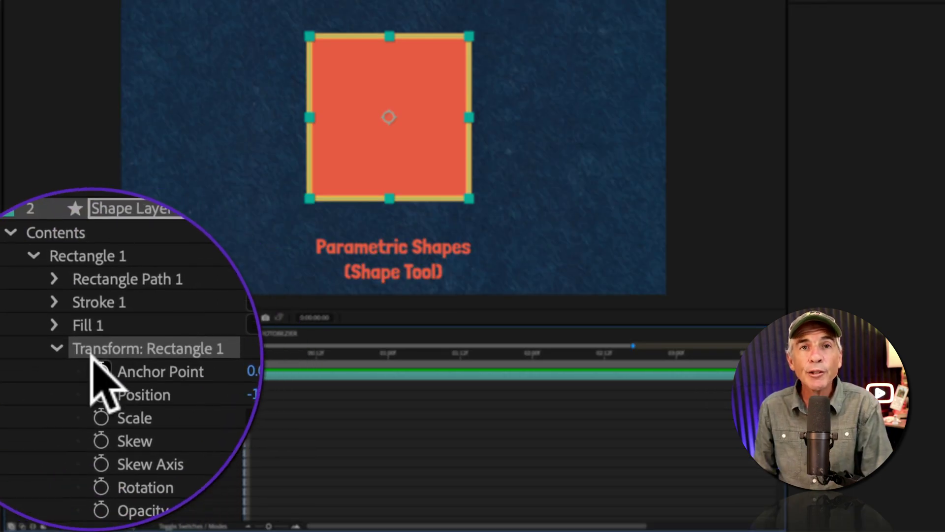
left_click(57, 348)
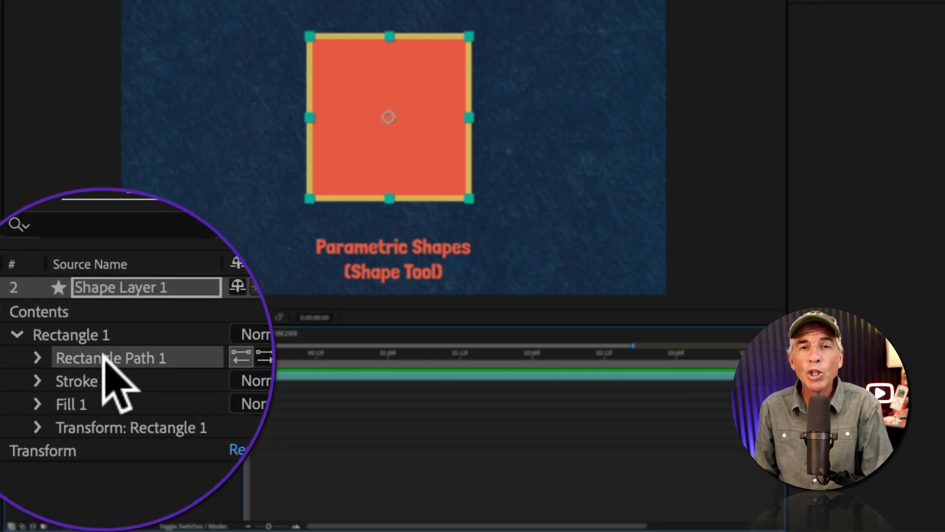
left_click(74, 359)
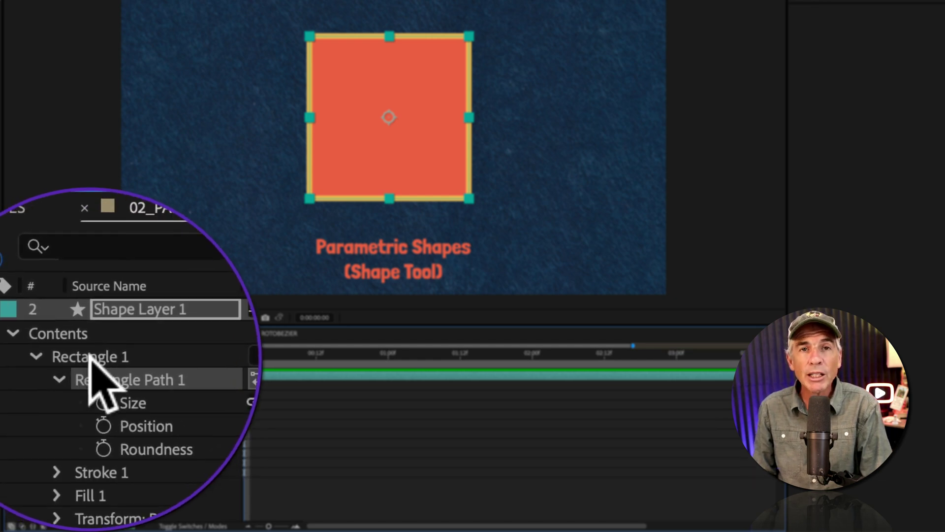
left_click(100, 373)
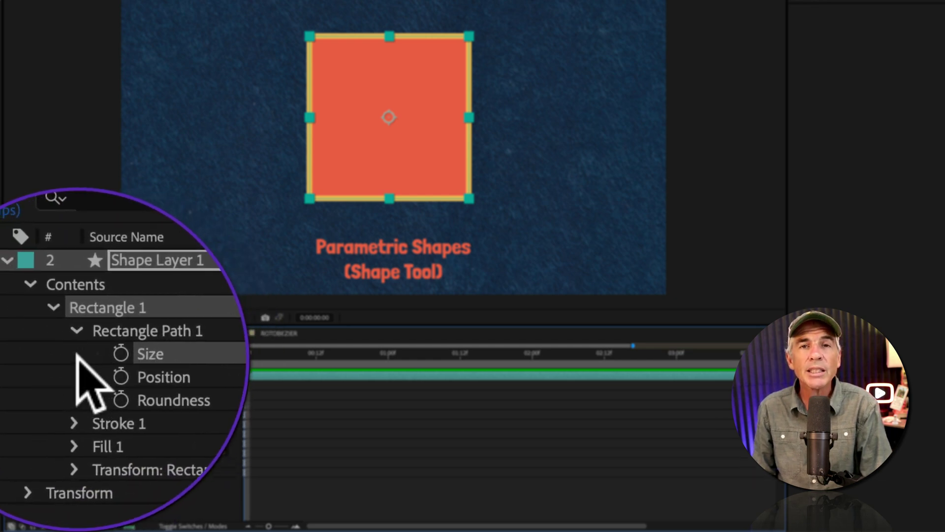
Scrub the rectangle path's Size to a thin 1192.8 by 25.8 bar.
left_click_drag(170, 415, 98, 412)
left_click_drag(190, 414, 315, 409)
left_click_drag(172, 369, 193, 355)
left_click_drag(189, 414, 142, 425)
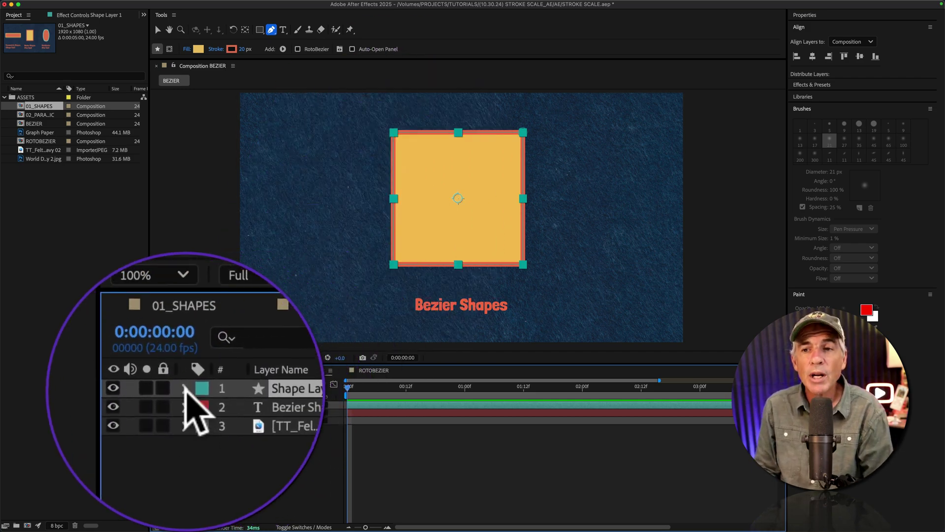
Expand the Bezier square's layer to show Path 1's single Path property, then collapse it.
left_click(186, 390)
left_click(200, 391)
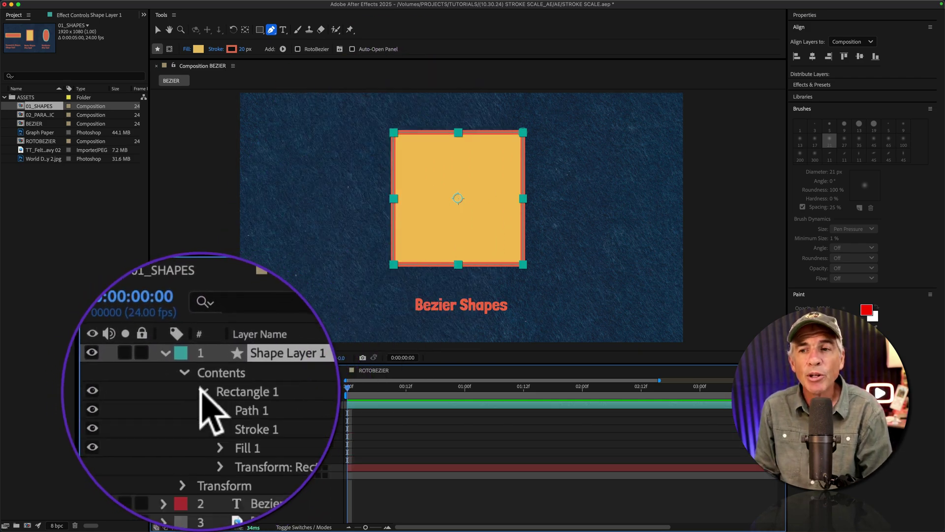
left_click(209, 389)
left_click(209, 388)
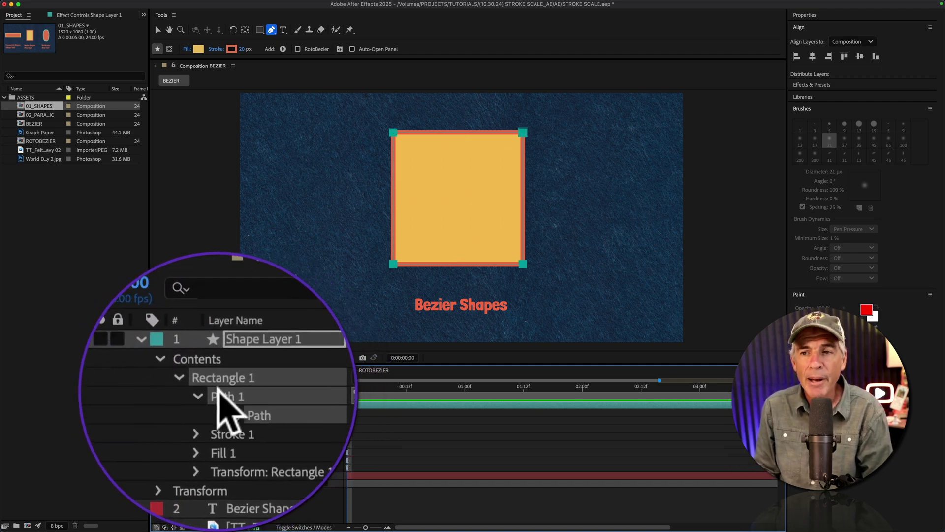
left_click(215, 418)
left_click(188, 402)
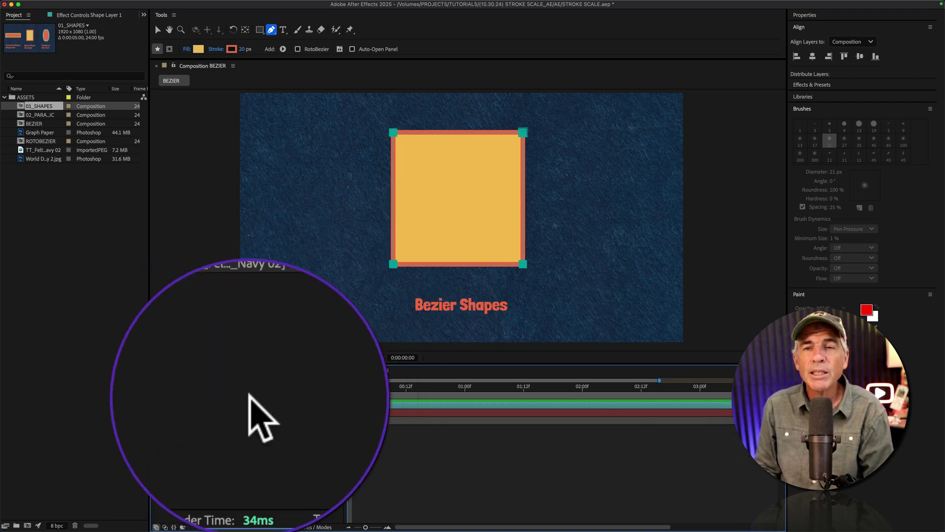
Deselect the layer, check the Rectangle tool's Bezier Path option, and return to the Pen tool.
left_click(222, 453)
left_click(260, 29)
left_click(259, 74)
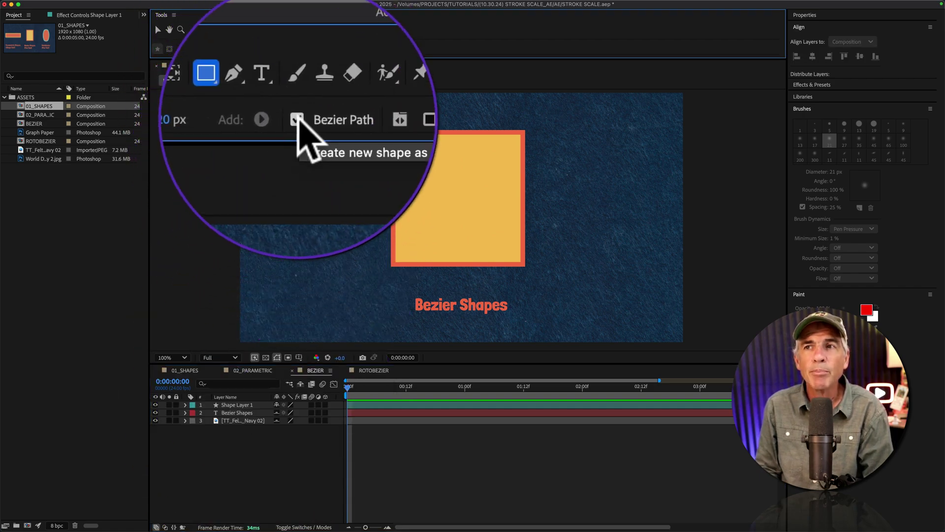
left_click(259, 424)
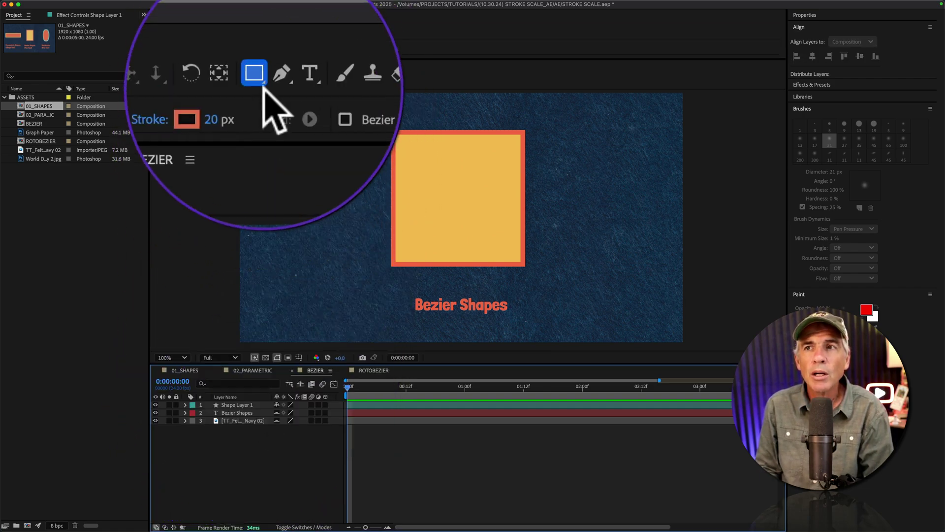
left_click(271, 30)
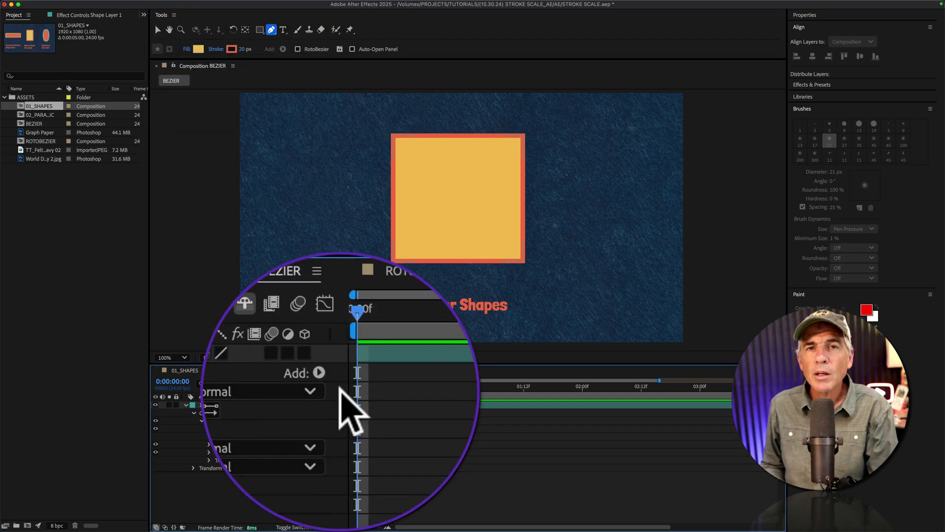
Scrub the Bezier rectangle's transform Scale to 264.0, 25.0% and deselect the layer.
left_click(222, 459)
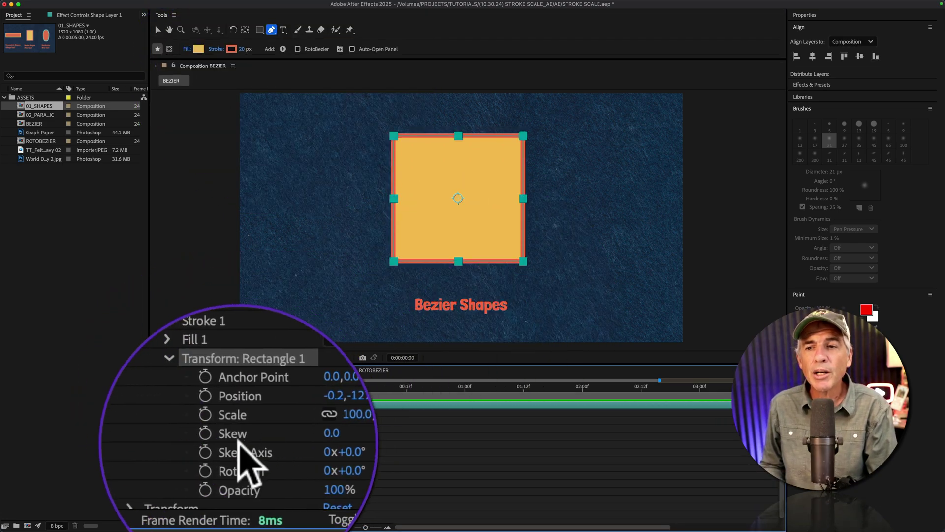
left_click(261, 415)
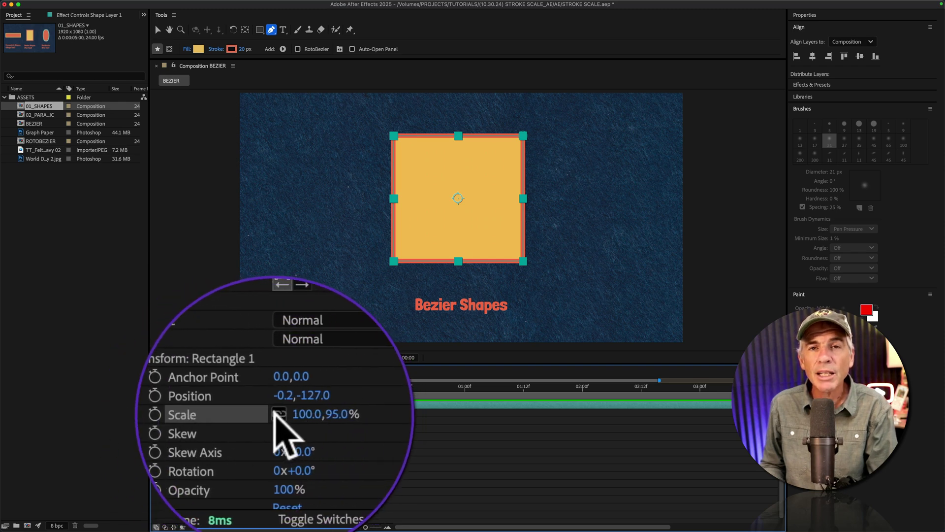
left_click_drag(287, 414, 359, 401)
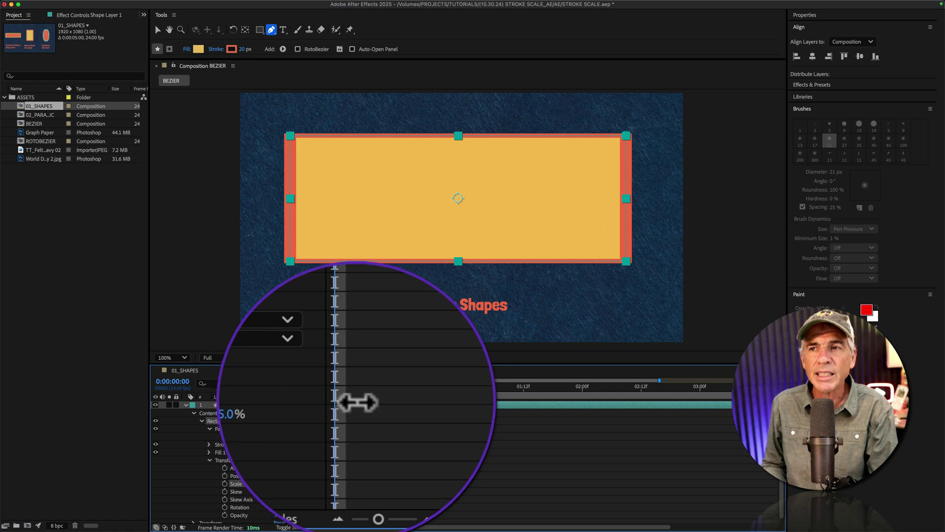
left_click_drag(310, 375, 269, 423)
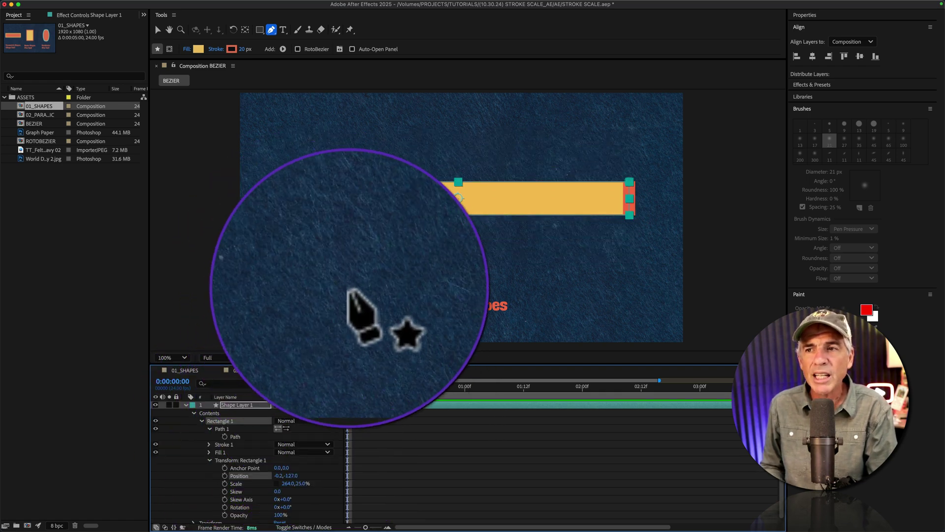
left_click(421, 424)
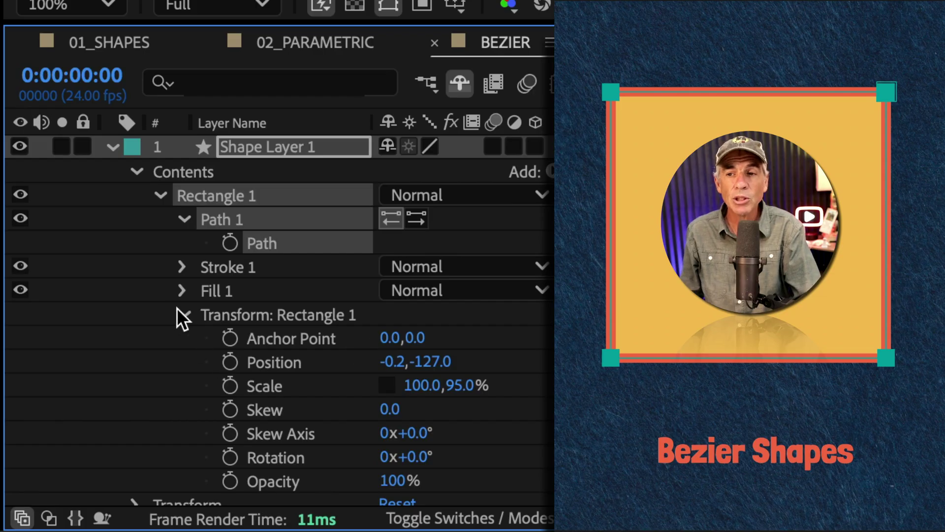
Drag Stroke 1 out of the Rectangle 1 group so it sits directly under Contents.
left_click(180, 310)
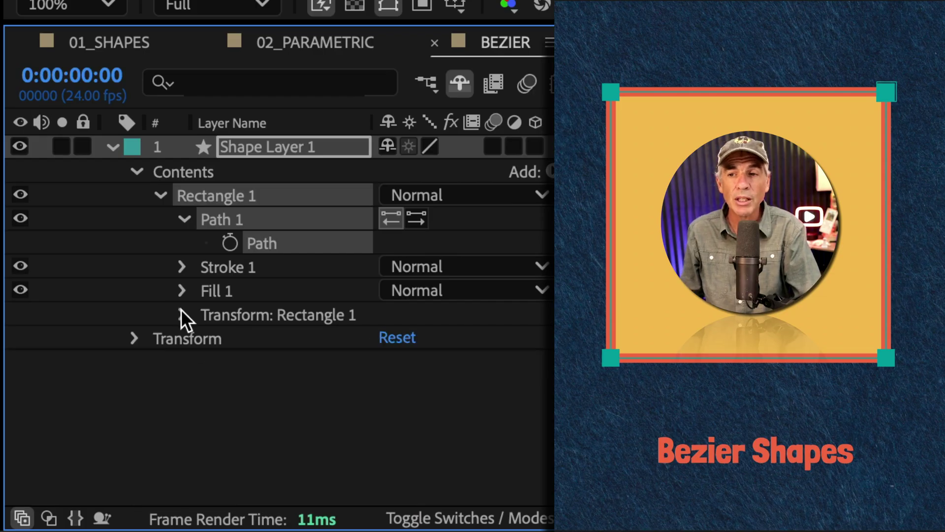
left_click(226, 266)
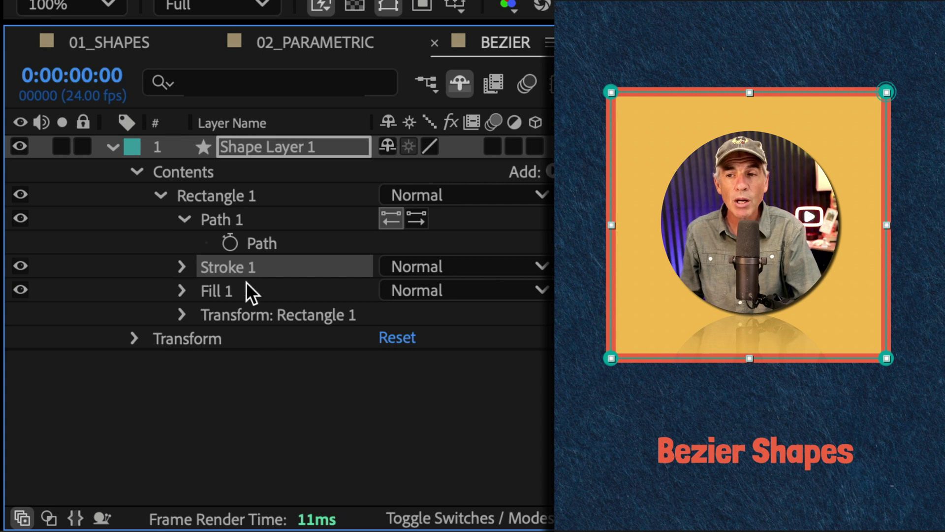
left_click(269, 317)
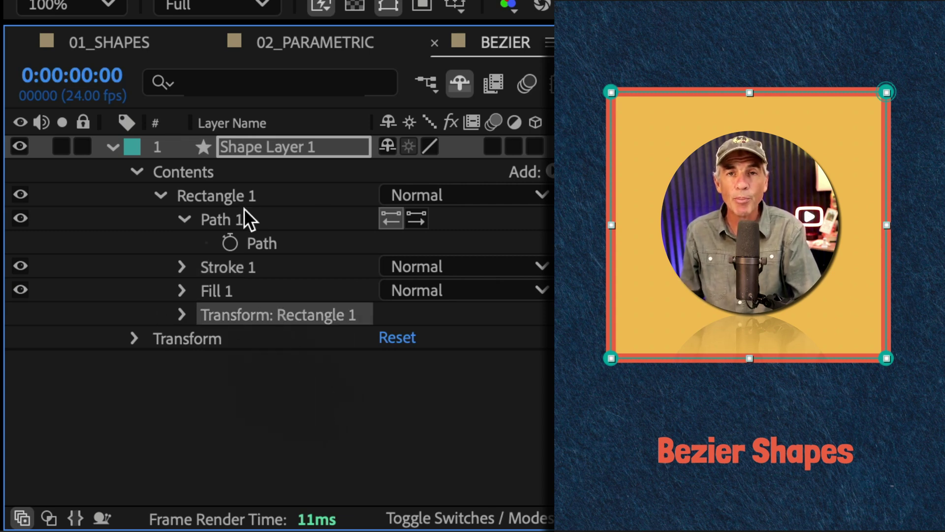
left_click(228, 269)
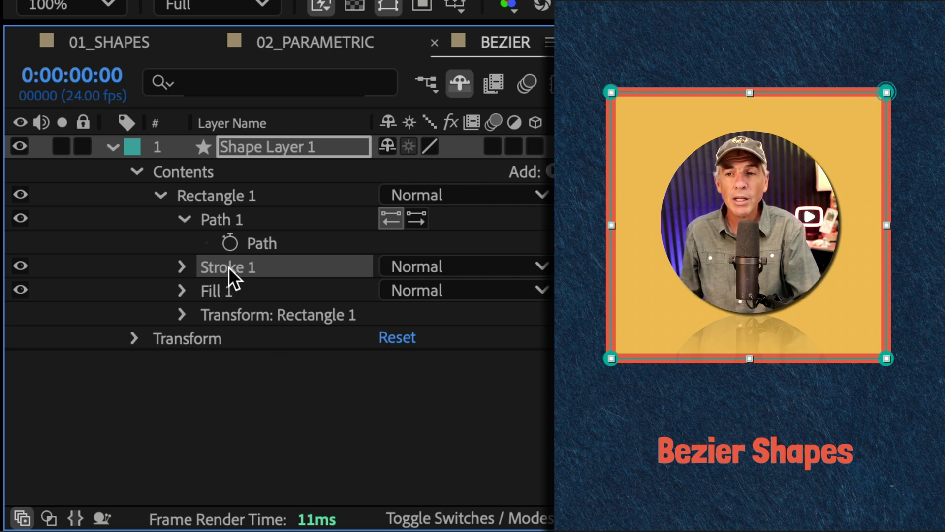
mouse_move(230, 267)
left_mouse_down()
mouse_move(228, 299)
mouse_move(246, 317)
mouse_move(244, 267)
mouse_move(189, 173)
left_mouse_up()
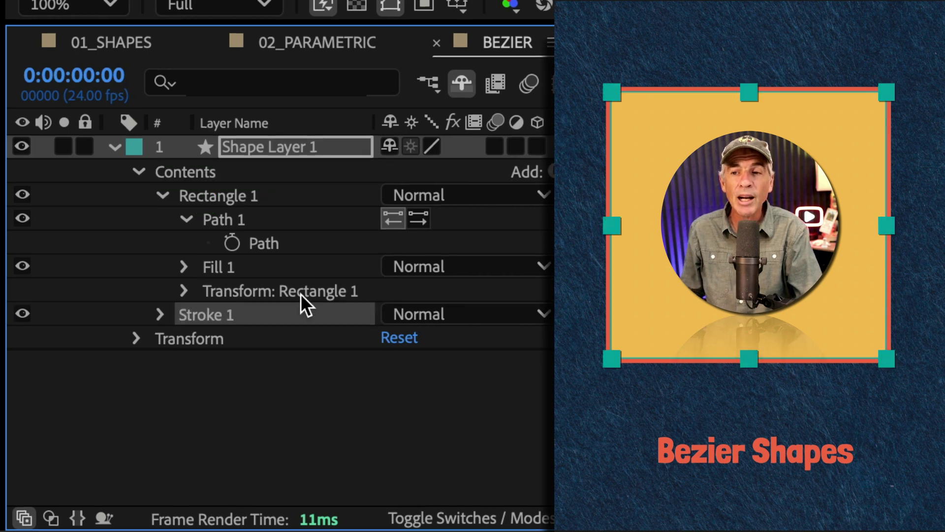
left_click(318, 462)
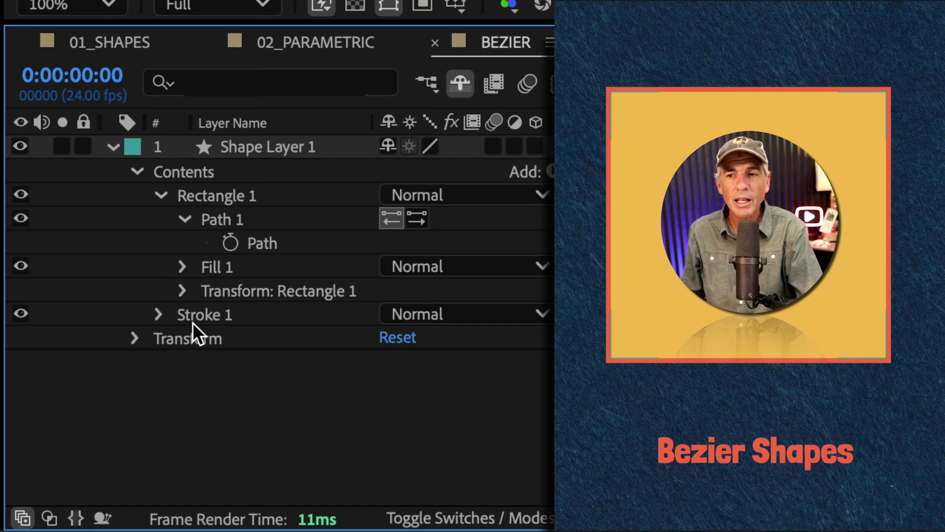
Set Stroke 1's Composite to Above Previous in Same Group.
left_click(159, 315)
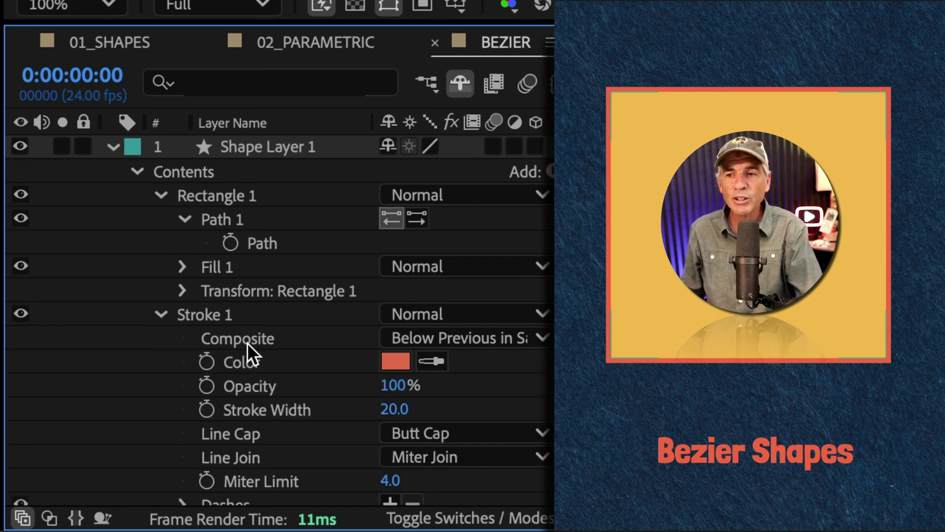
left_click(285, 337)
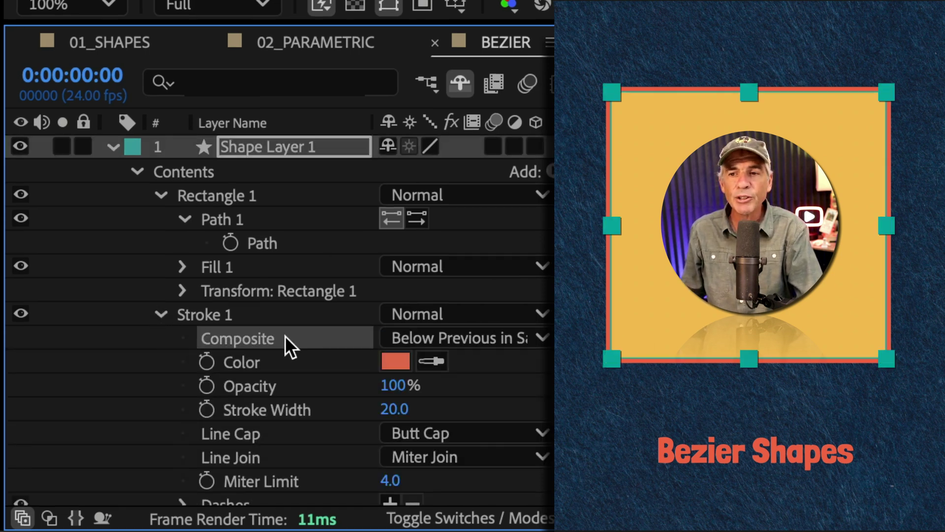
left_click(497, 340)
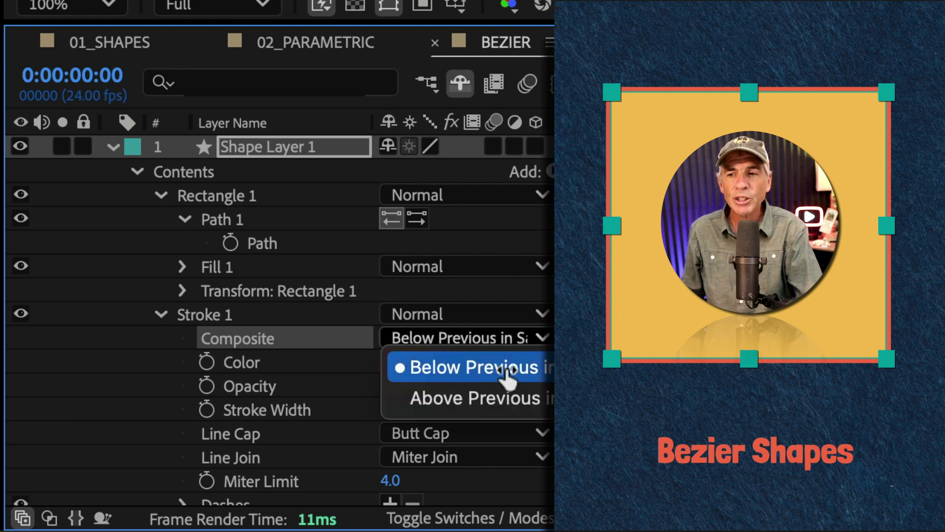
left_click(544, 397)
left_click(657, 490)
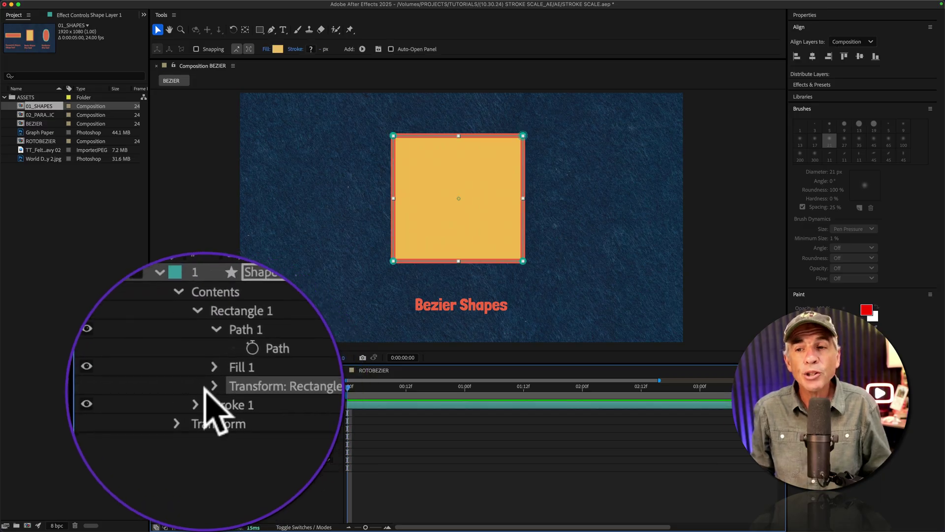
Widen Transform: Rectangle 1 Scale X to 237% and deselect the layer.
left_click(210, 388)
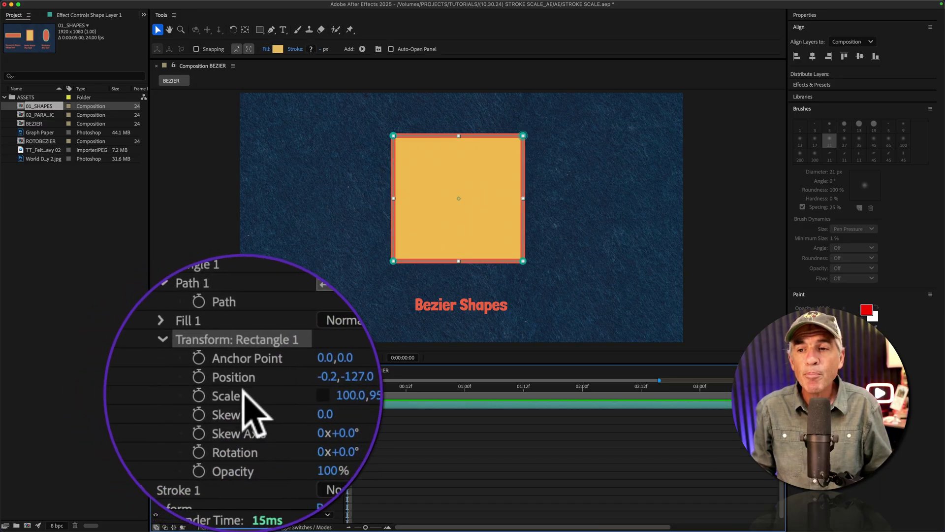
mouse_move(290, 395)
left_mouse_down()
mouse_move(264, 395)
mouse_move(348, 392)
mouse_move(271, 394)
left_mouse_up()
left_click(290, 263)
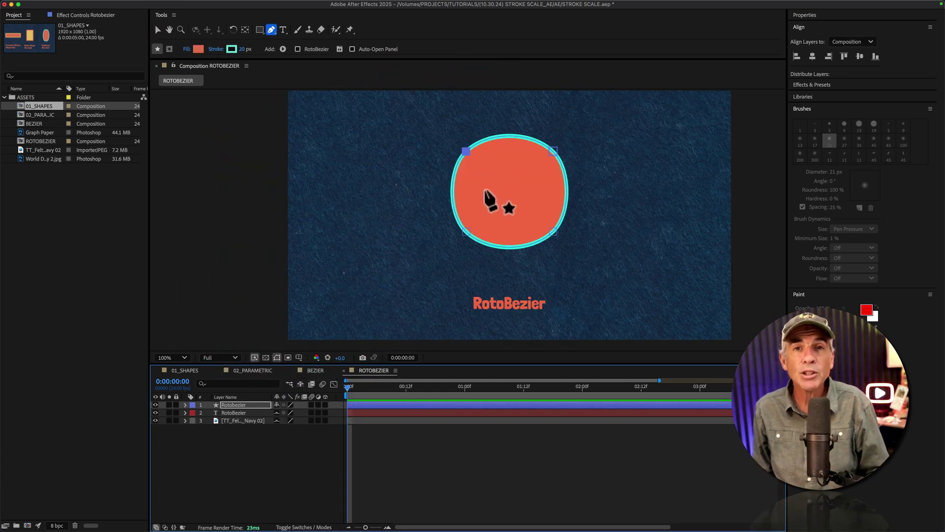
left_click(315, 372)
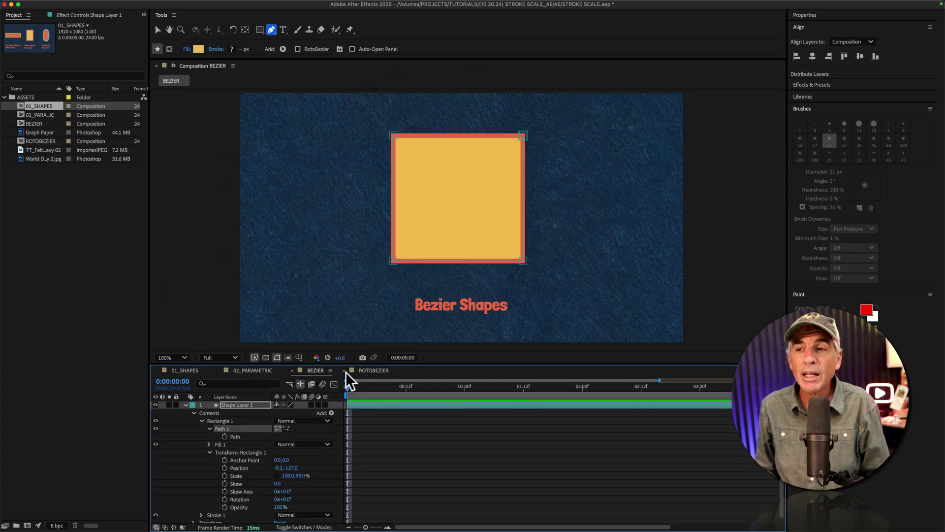
left_click(371, 373)
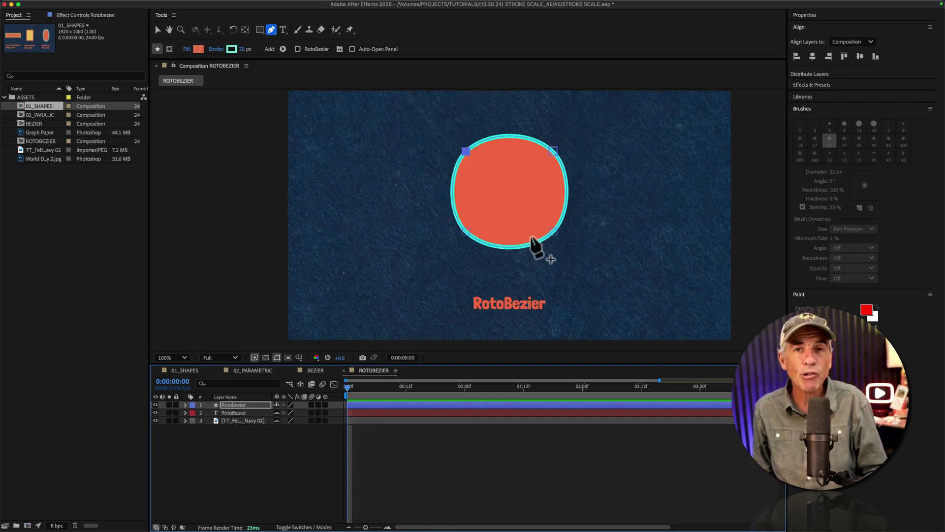
left_click(274, 31)
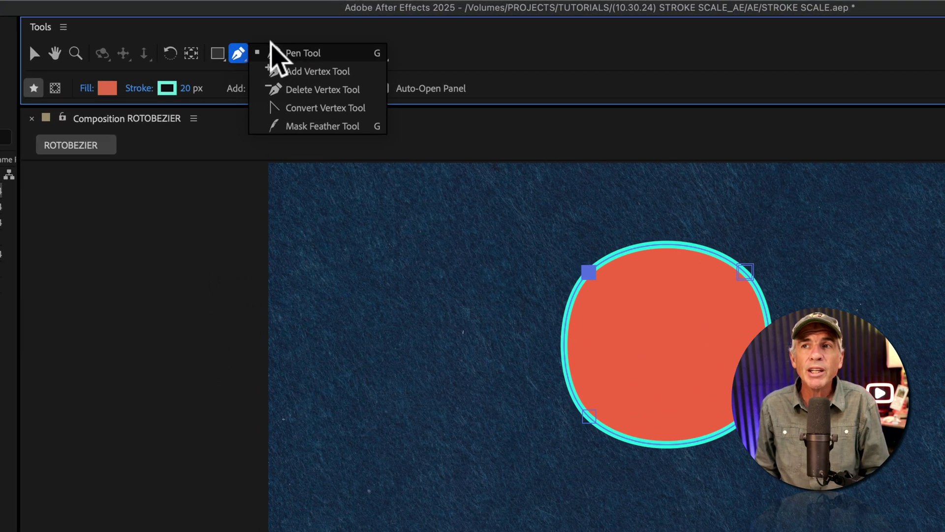
left_click(291, 49)
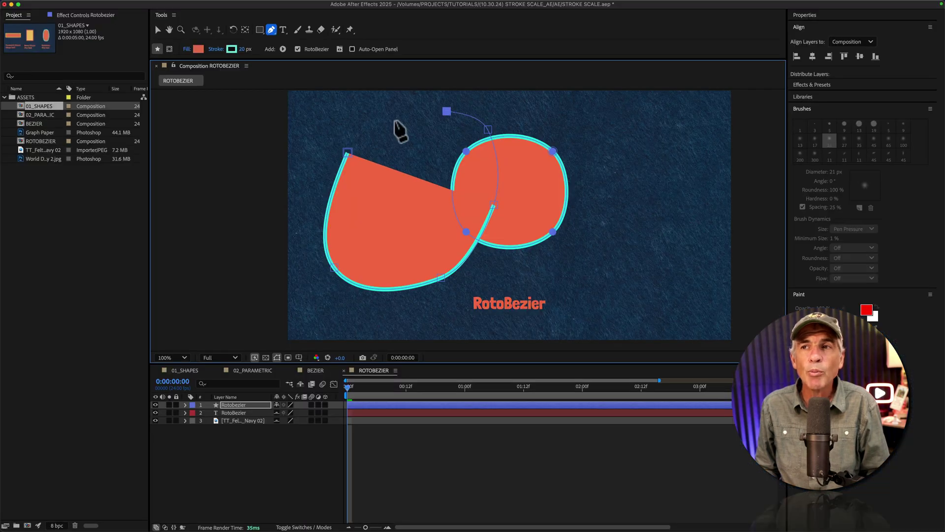
left_click(392, 120)
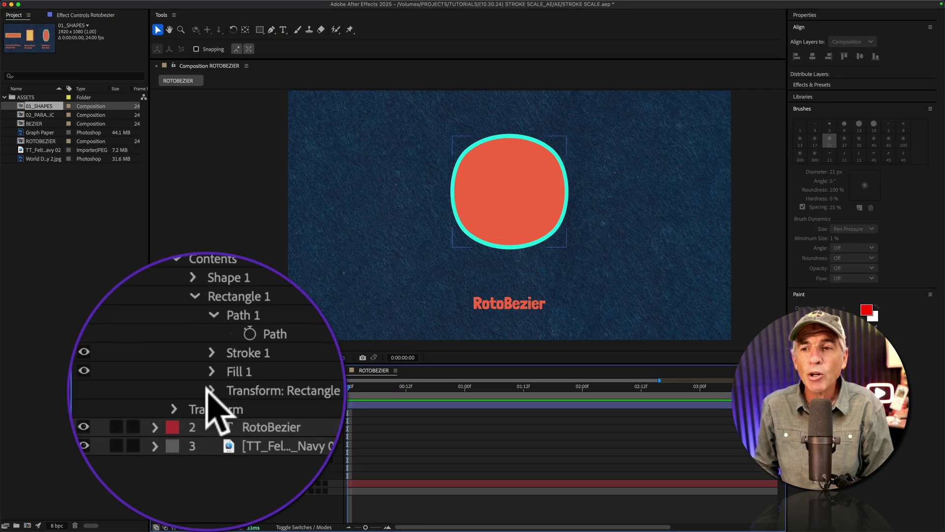
left_click(211, 390)
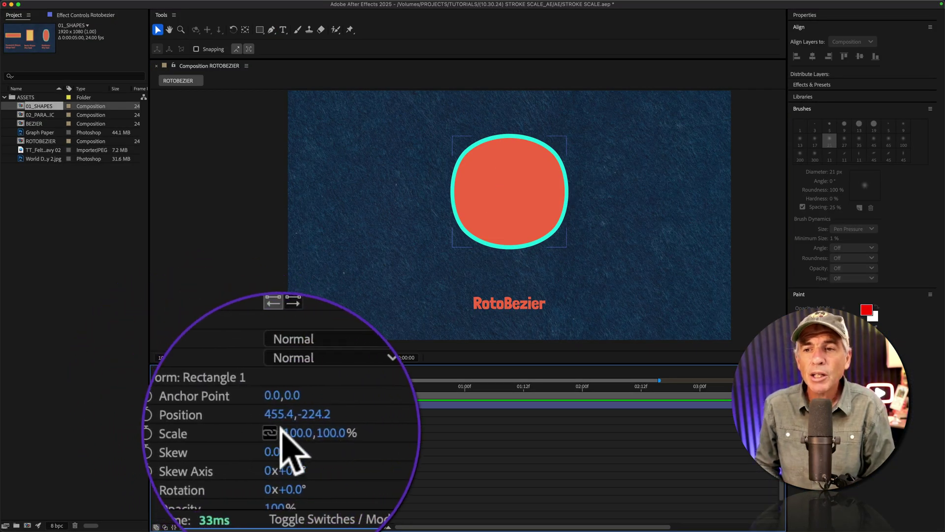
left_click_drag(302, 433, 372, 433)
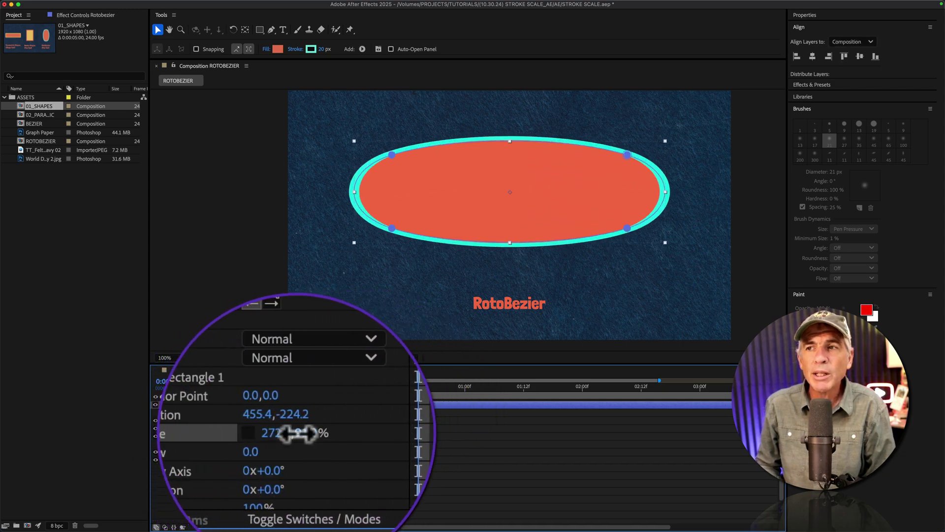
left_click_drag(302, 492, 296, 491)
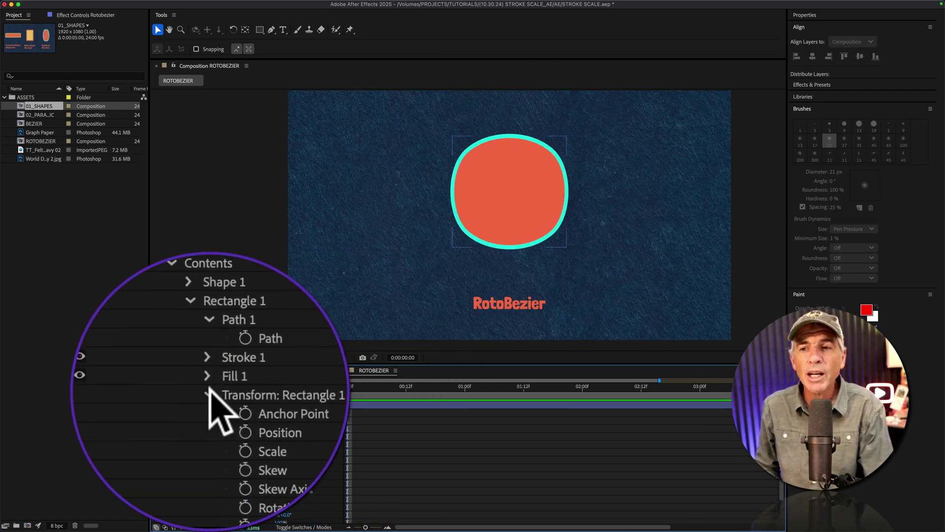
Collapse Rectangle 1's transform and drag Stroke 1 out of the Rectangle 1 group.
left_click(207, 394)
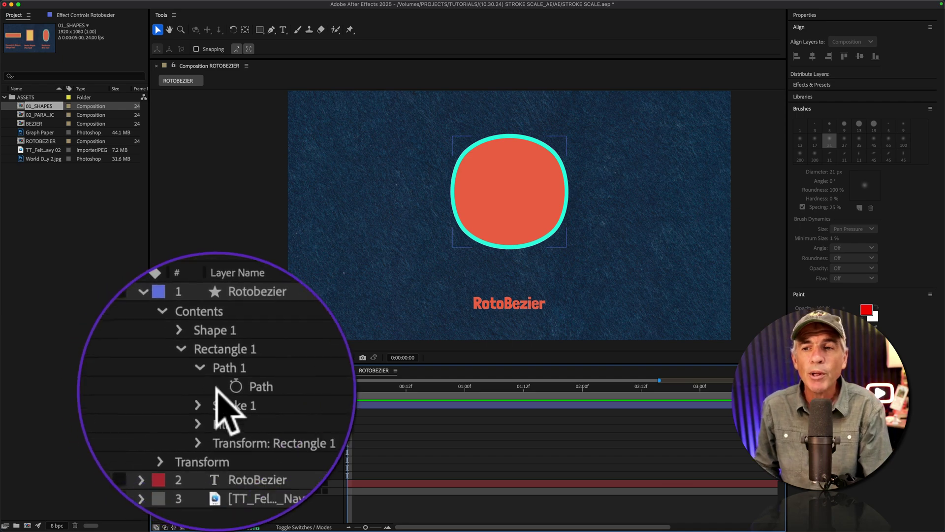
left_click(227, 389)
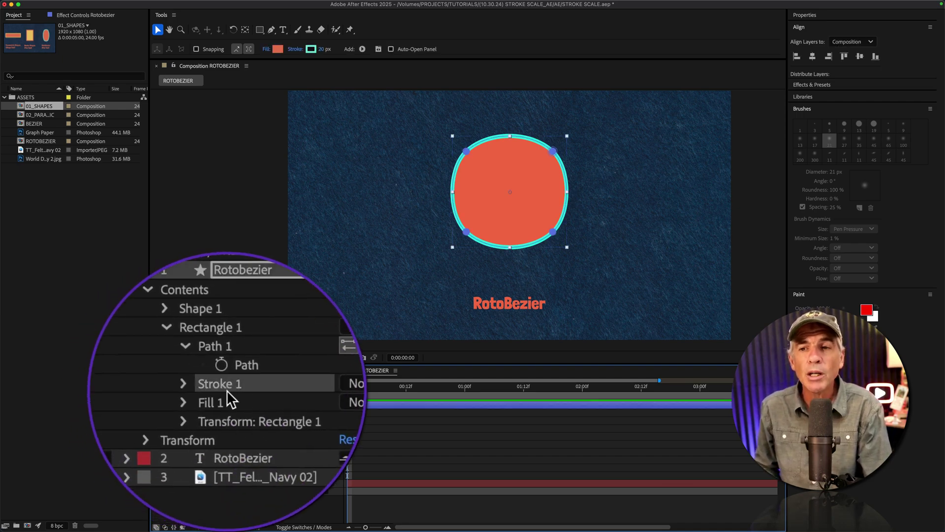
left_click_drag(227, 391, 214, 390)
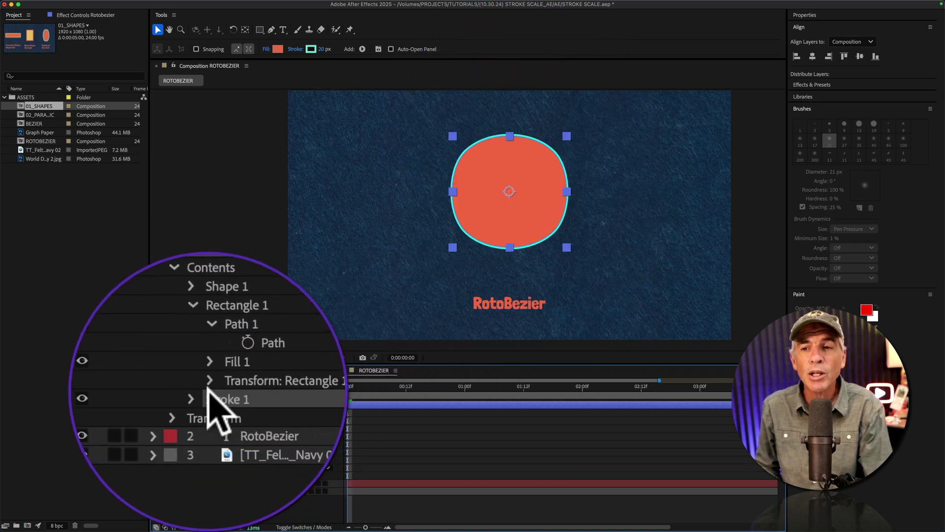
Change Stroke 1's Composite option and squeeze Rectangle 1's horizontal scale to 38%.
left_click(199, 392)
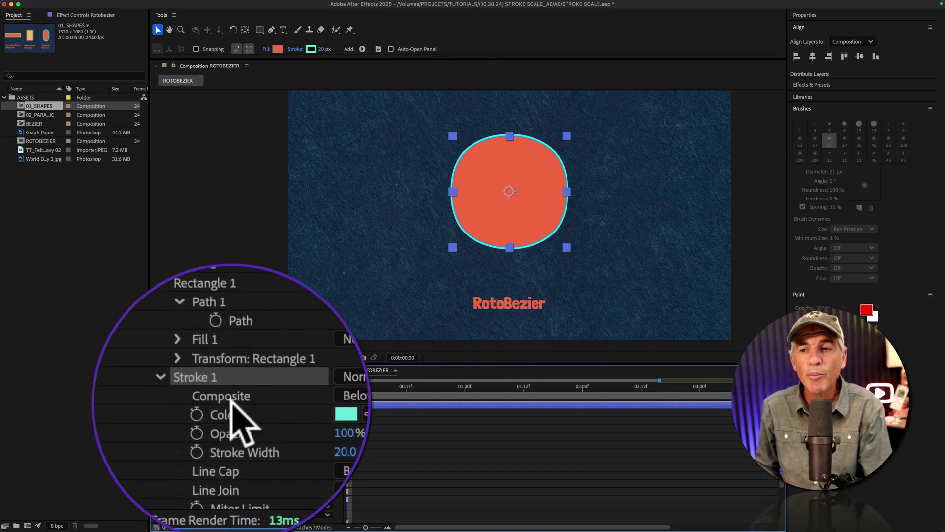
left_click(317, 476)
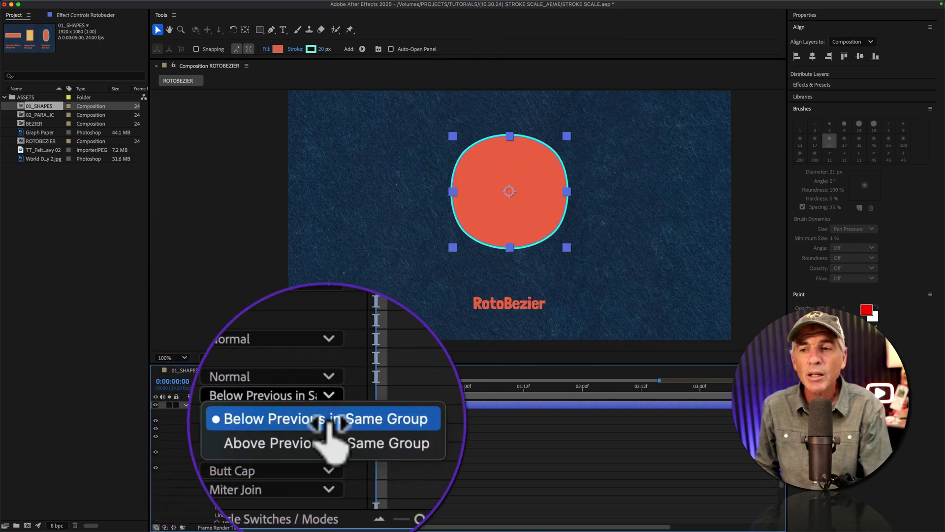
left_click(362, 460)
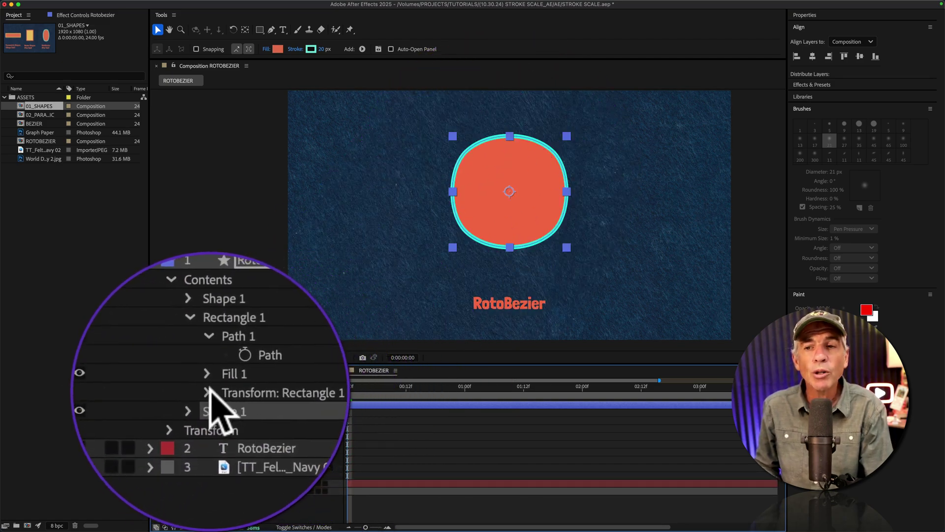
left_click(210, 389)
left_click_drag(295, 384, 344, 443)
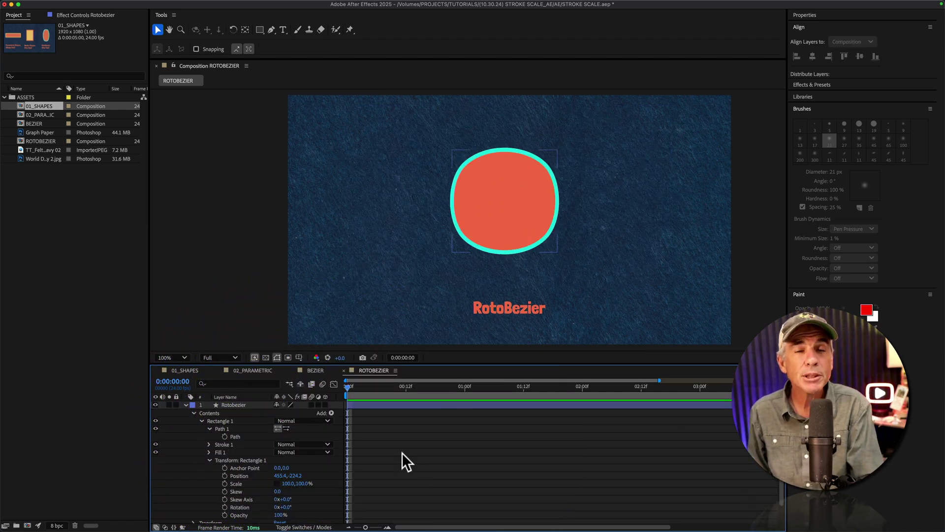
Select the RotoBezier shape layer, briefly switching to the BEZIER comp and back.
left_click(490, 222)
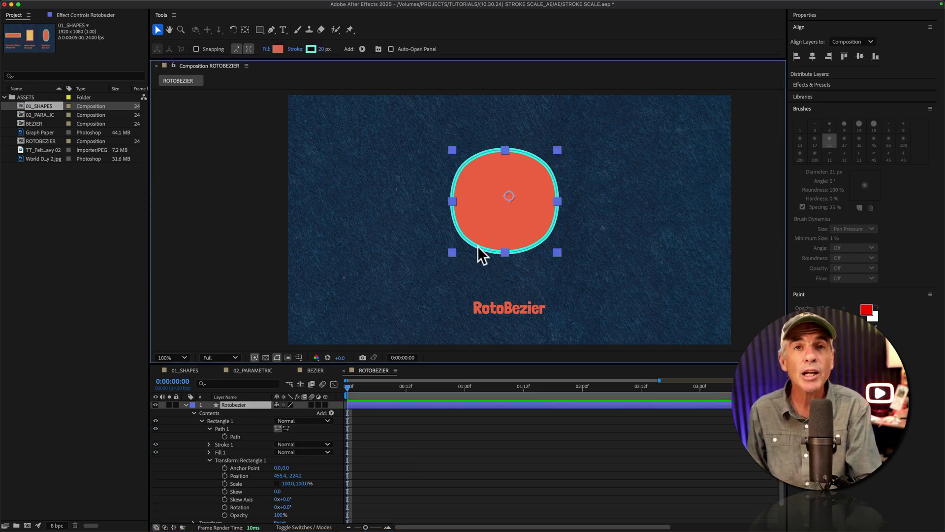
left_click(309, 375)
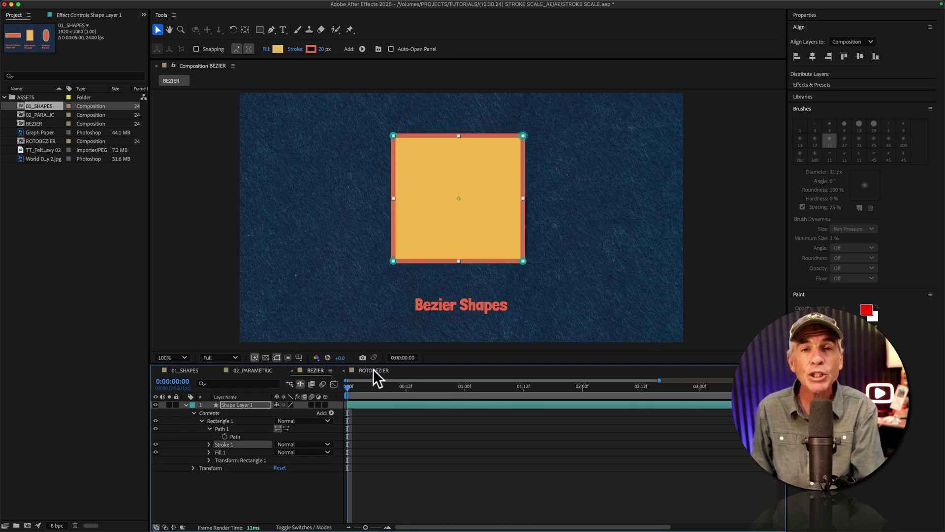
left_click(374, 370)
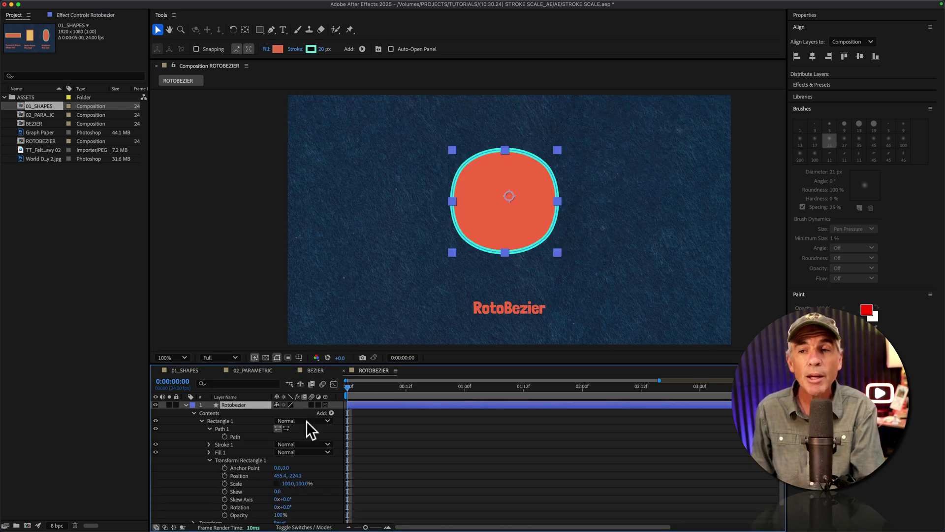
Free-transform the RotoBezier path, resizing its edges so the stroke keeps its width.
left_click(235, 437)
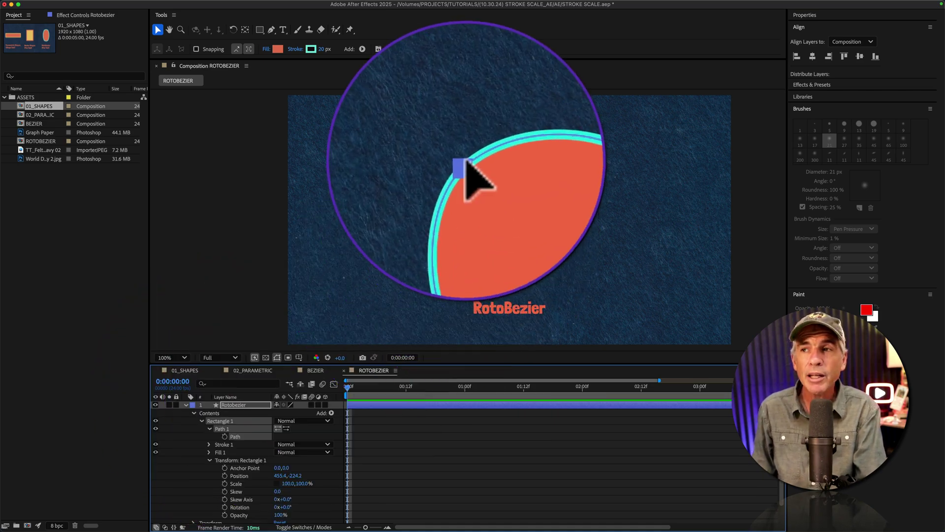
left_click_drag(467, 161, 462, 240)
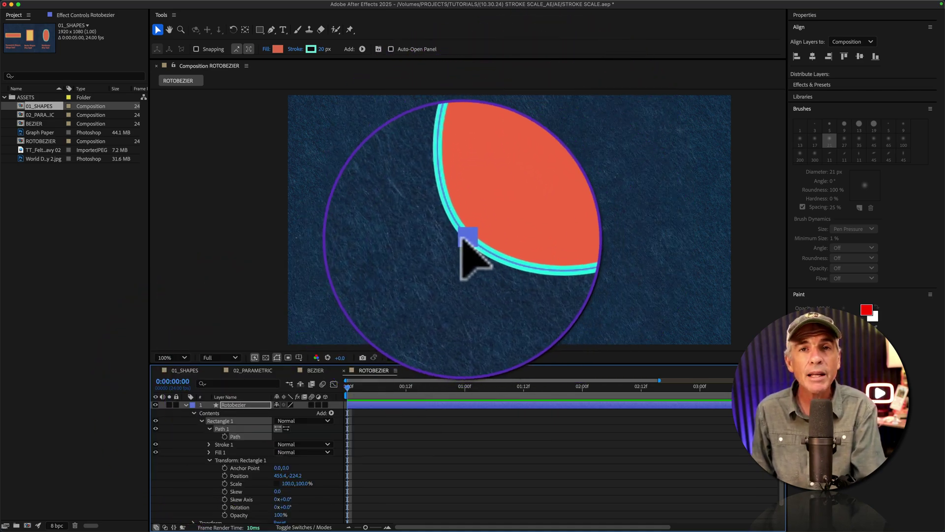
double_click(462, 237)
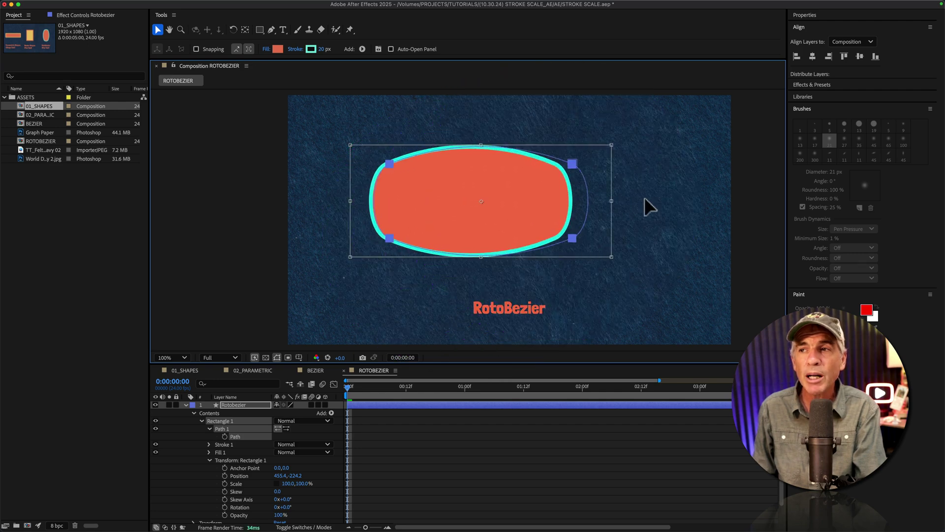
left_click_drag(646, 199, 679, 201)
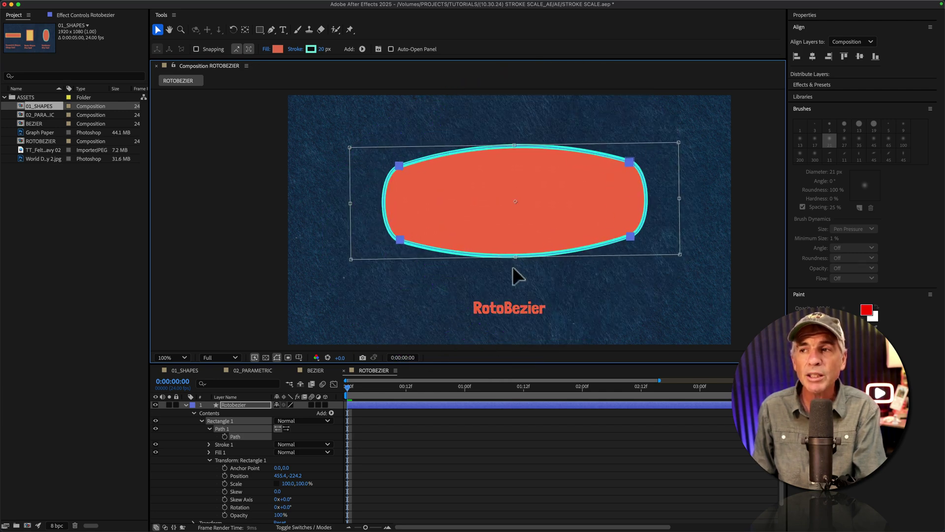
left_click_drag(512, 257, 512, 306)
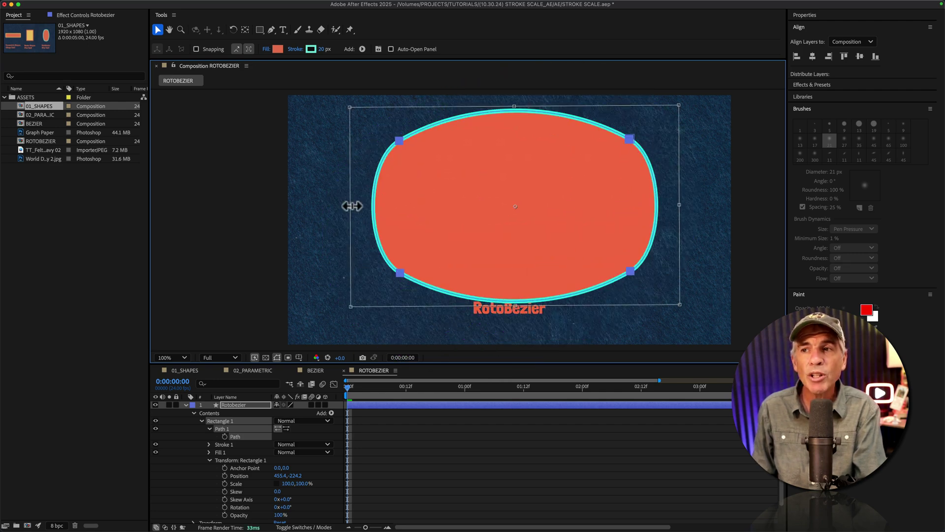
left_click_drag(351, 206, 424, 204)
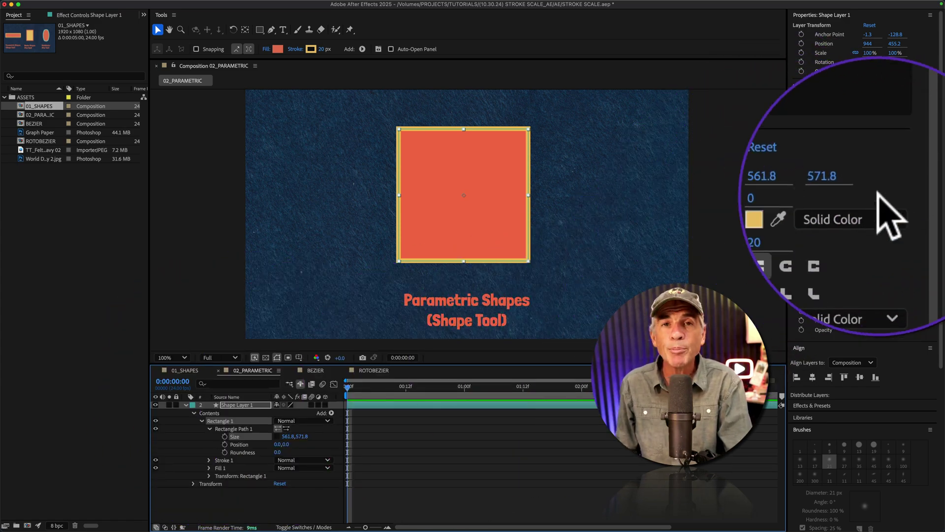
Scrub the parametric rectangle's Size to height 599.8 and width 744.8.
left_click_drag(888, 105, 893, 106)
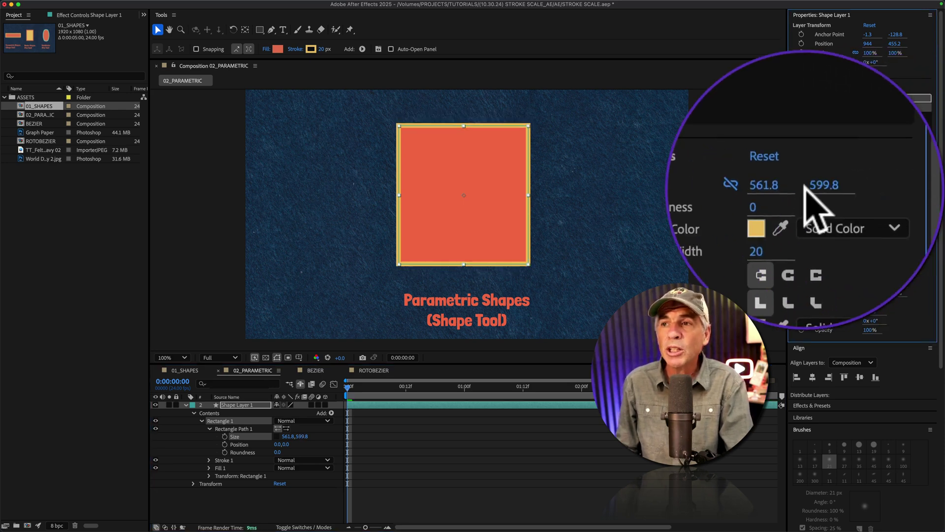
left_click_drag(807, 194, 934, 177)
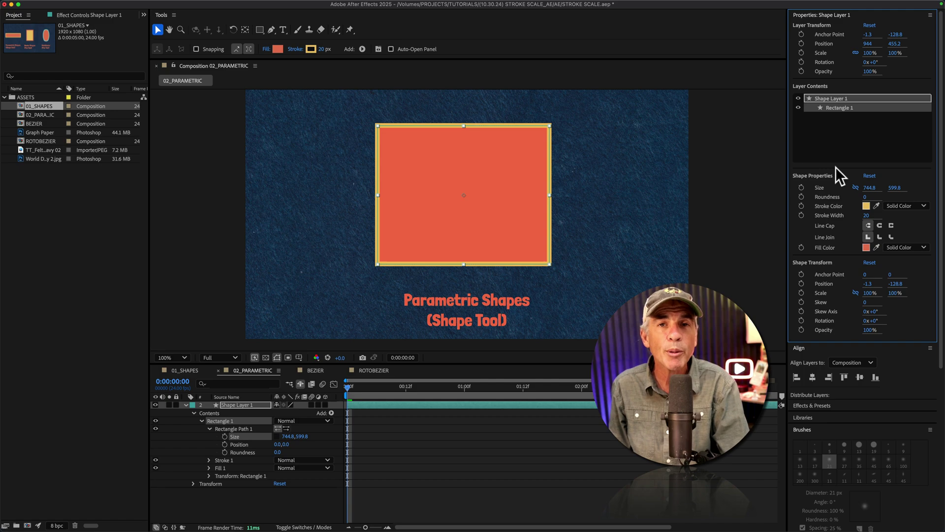